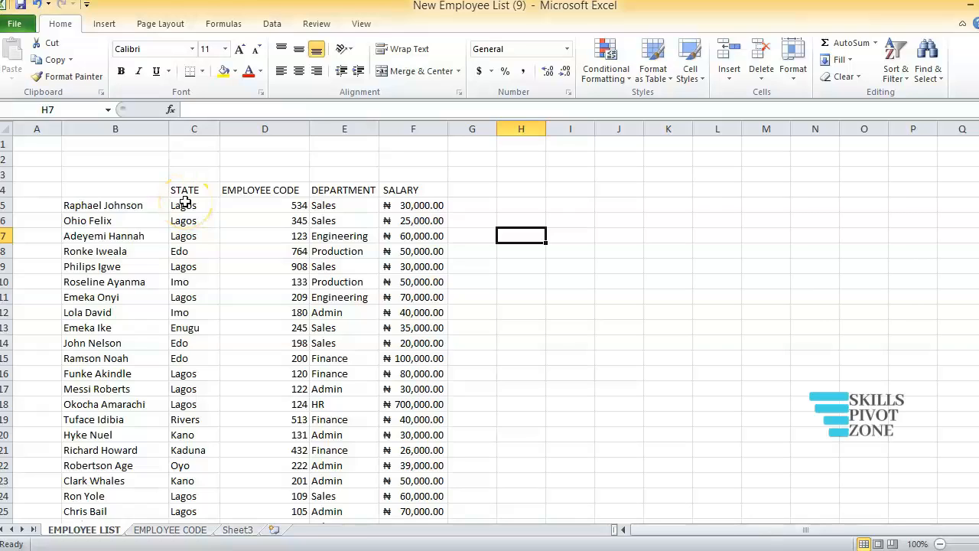
- Sort the employee list by STATE from A to Z, expanding the selection to all columns and treating the first row as headers
drag(185, 202, 187, 496)
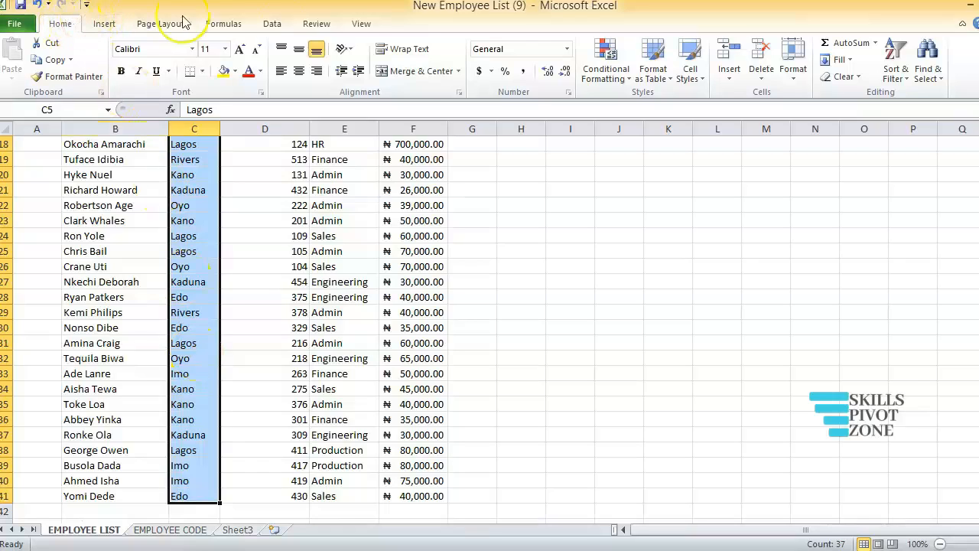
click(272, 24)
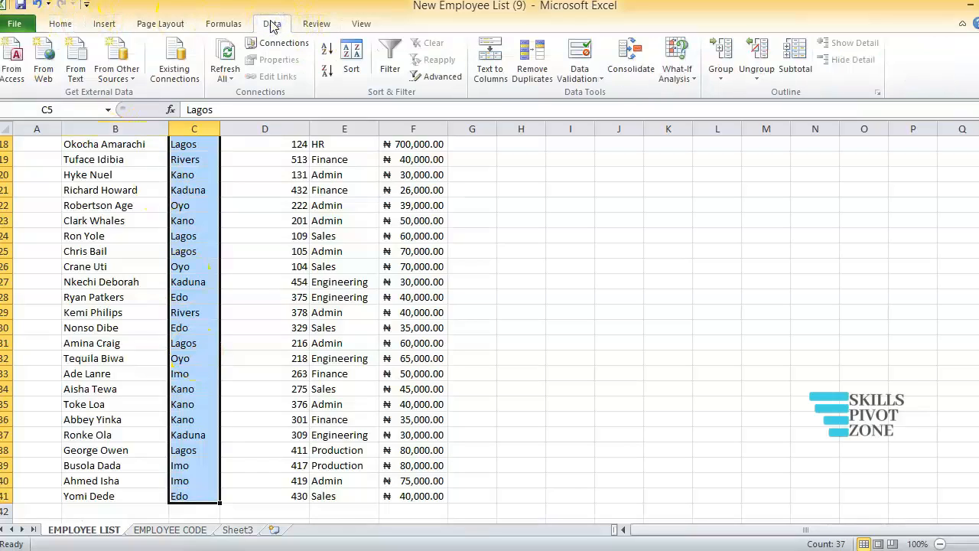
click(346, 52)
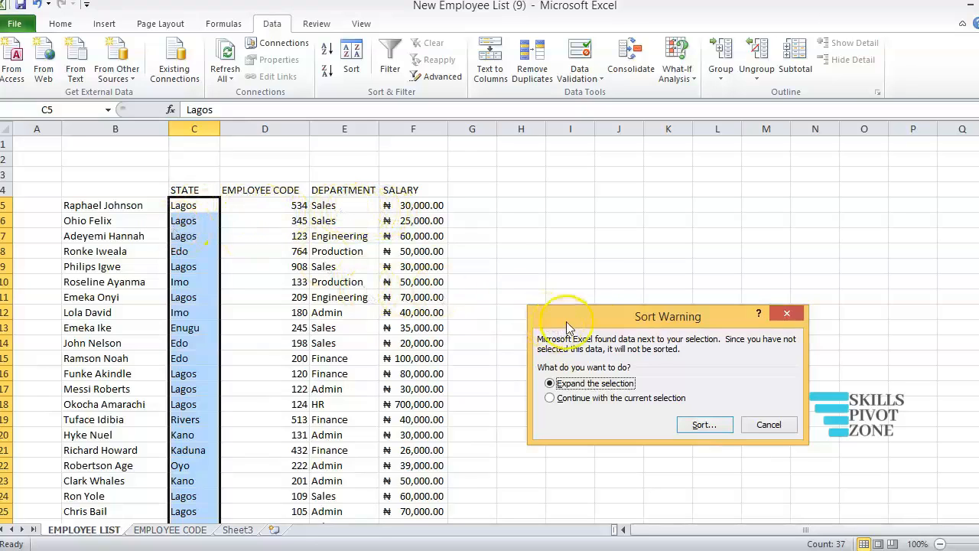
click(694, 425)
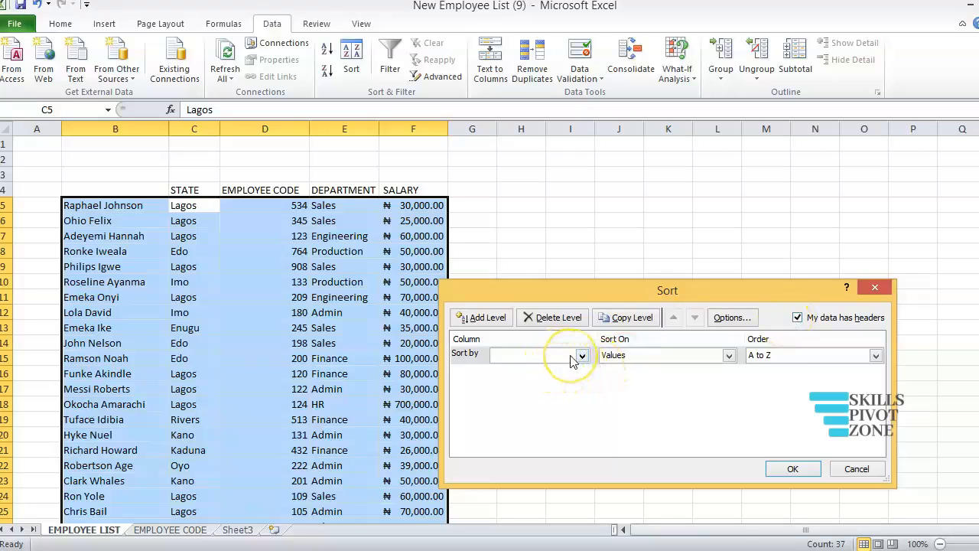
click(797, 317)
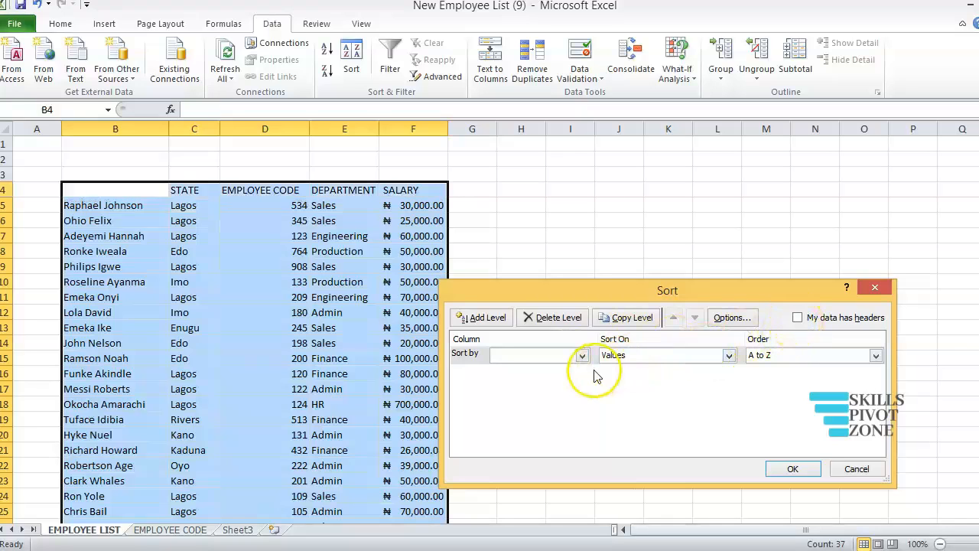
click(800, 318)
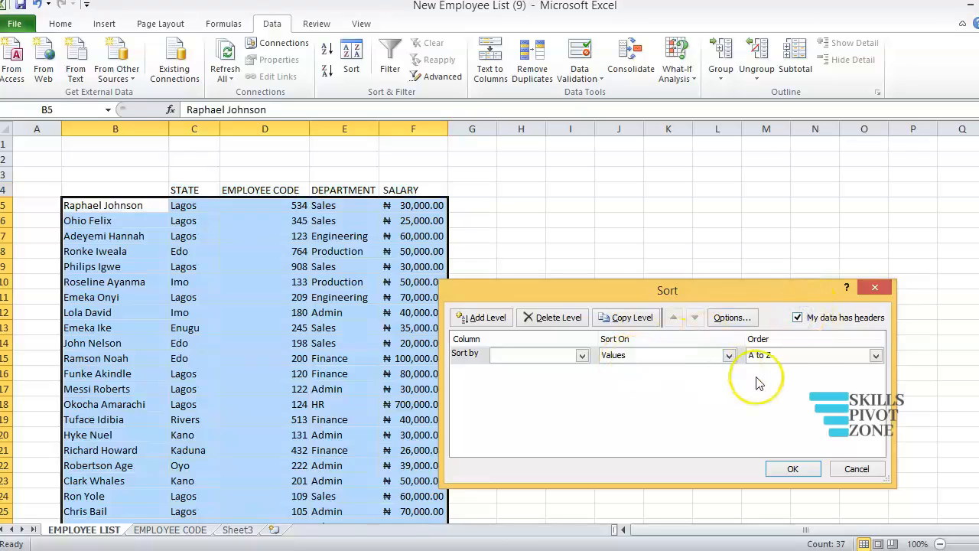
click(581, 356)
click(561, 380)
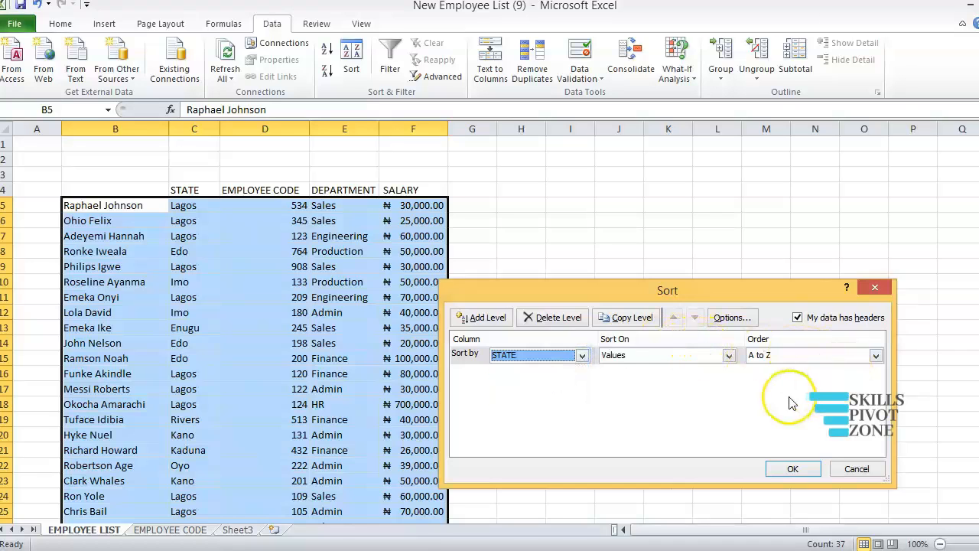
click(794, 469)
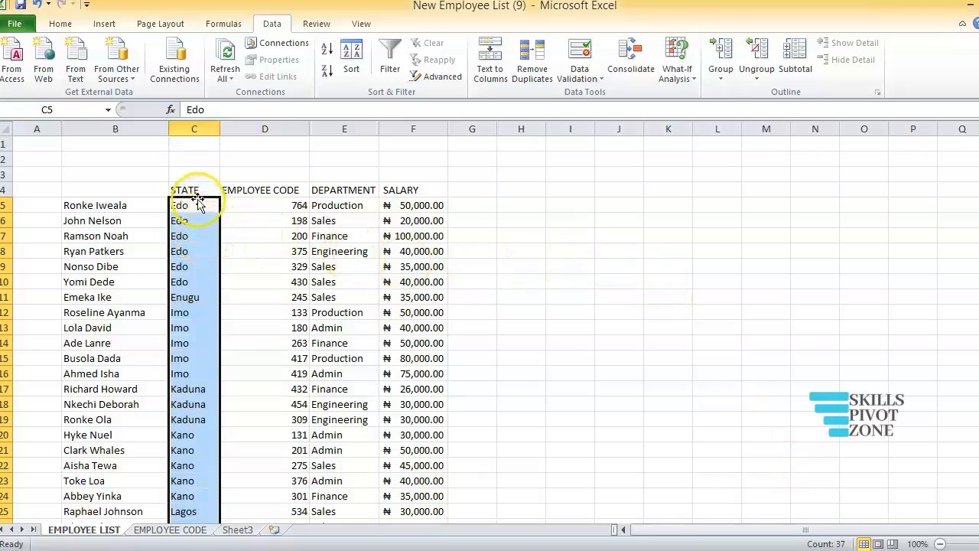
- Add subtotals to the employee list that sum SALARY at each change in STATE, with the summary below the data
click(246, 220)
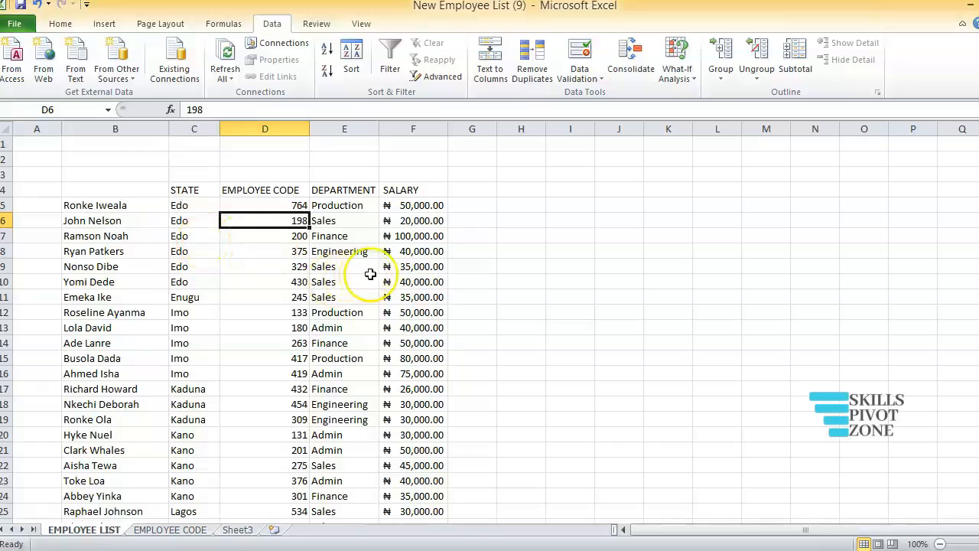
click(279, 201)
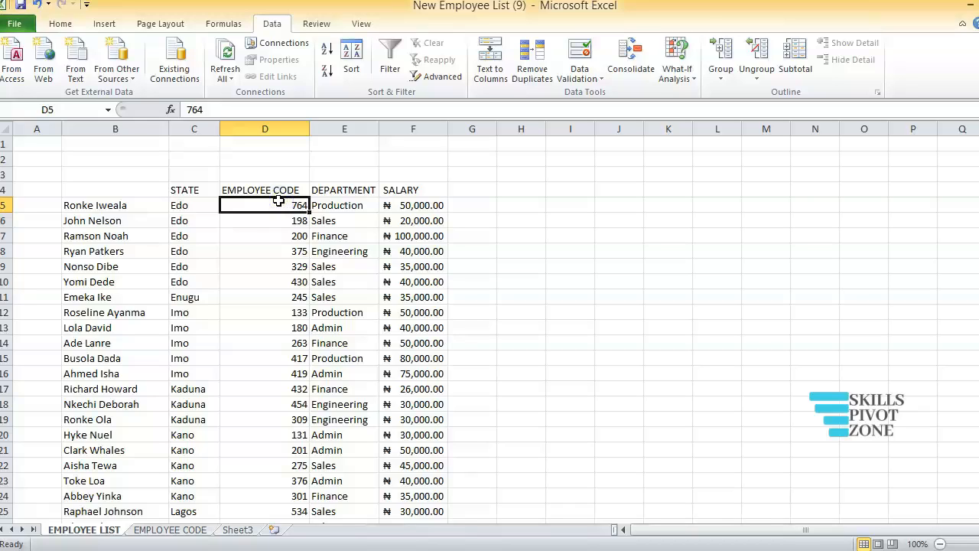
click(59, 23)
click(272, 23)
click(798, 60)
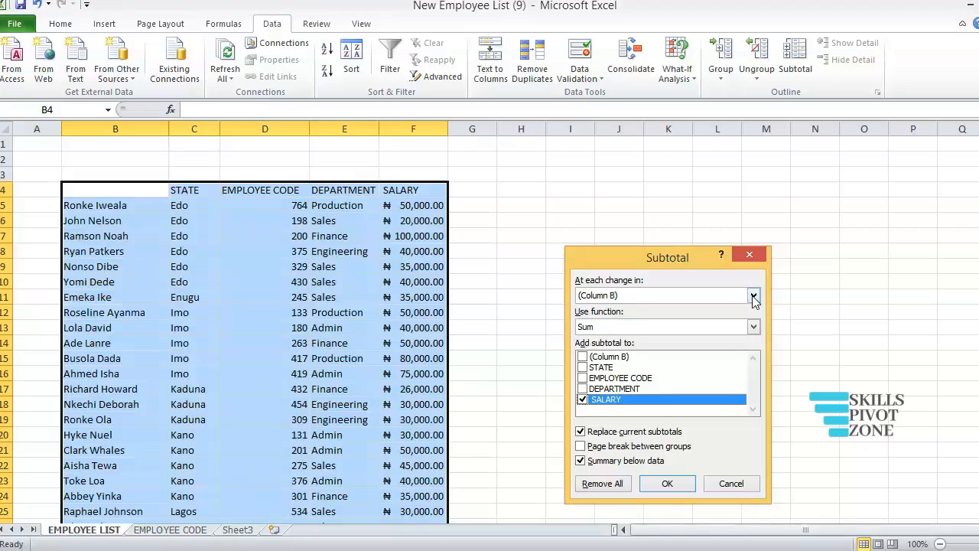
click(754, 298)
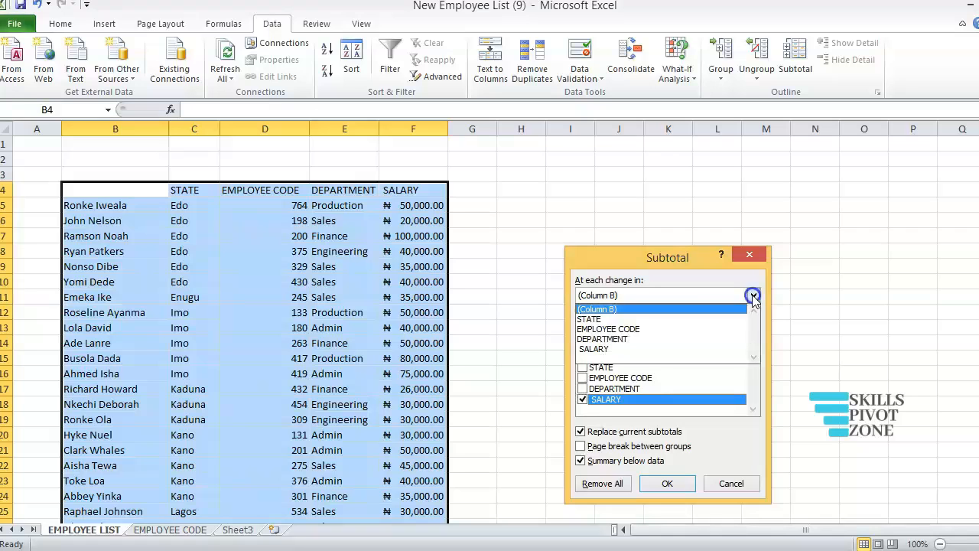
click(692, 322)
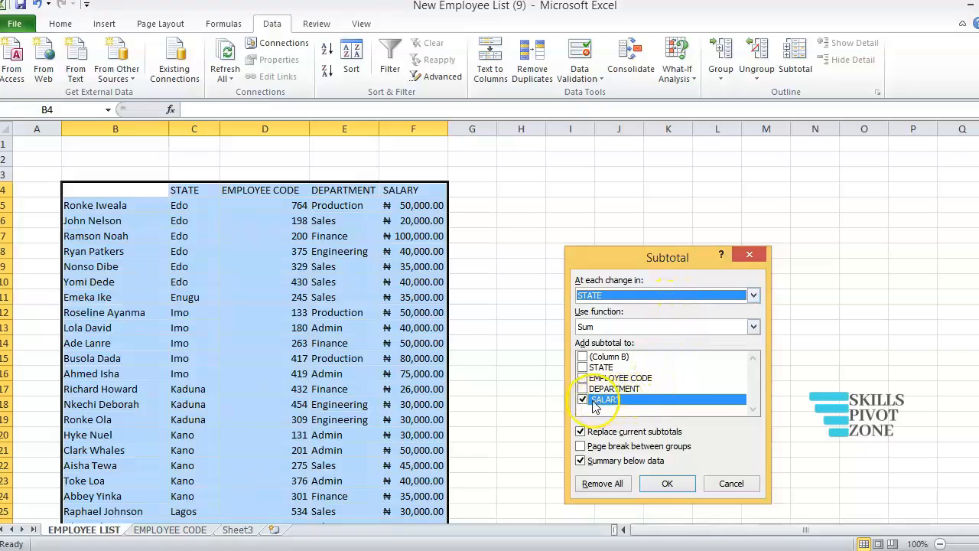
click(662, 485)
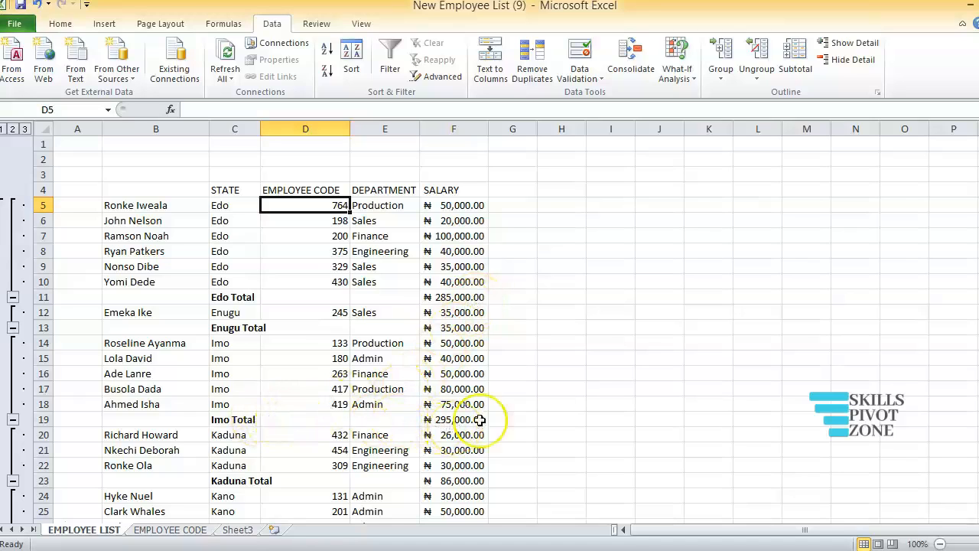
- Widen the SALARY column slightly so the larger totals fit
drag(978, 268, 978, 441)
drag(487, 130, 497, 132)
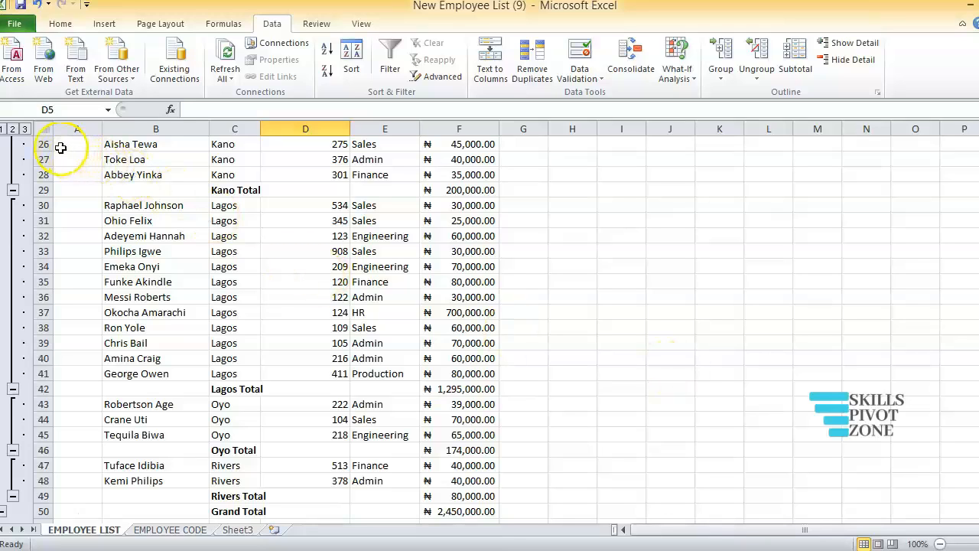
- Examine the subtotalled list at outline levels 1, 2 and 3, finishing with all details expanded
click(23, 130)
drag(978, 377, 978, 257)
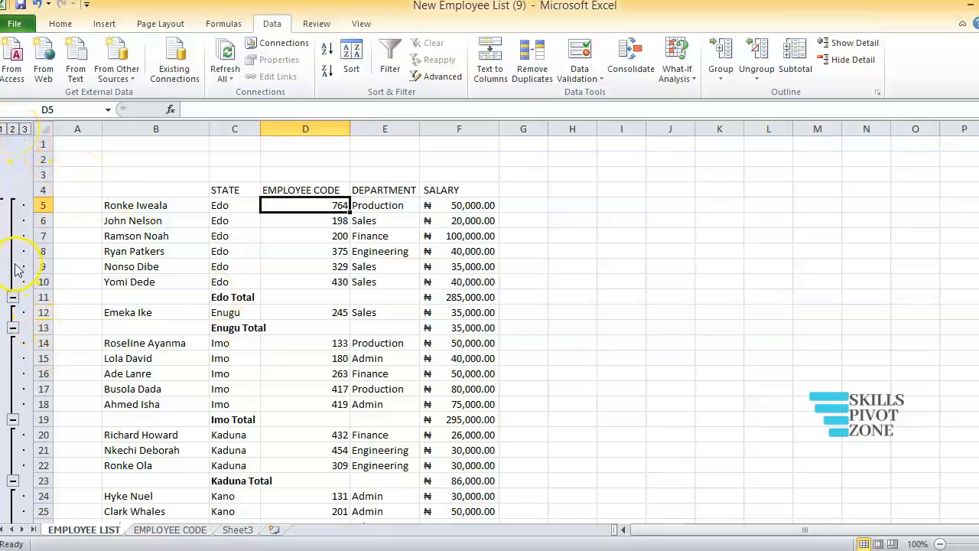
click(13, 129)
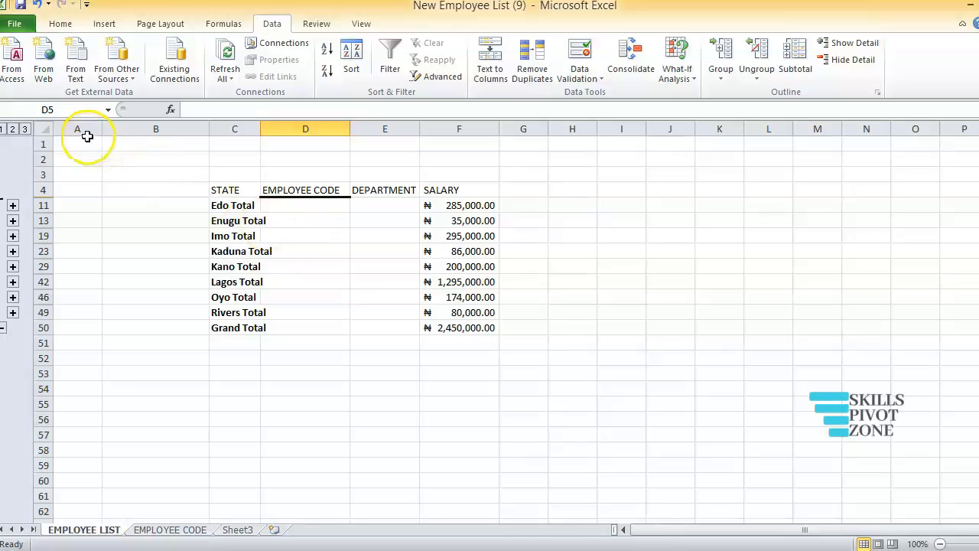
click(23, 130)
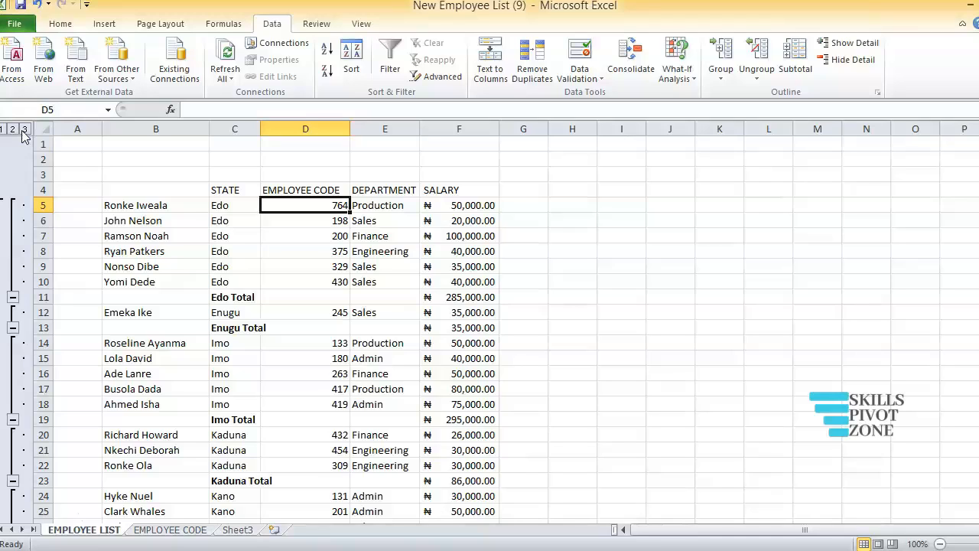
click(4, 129)
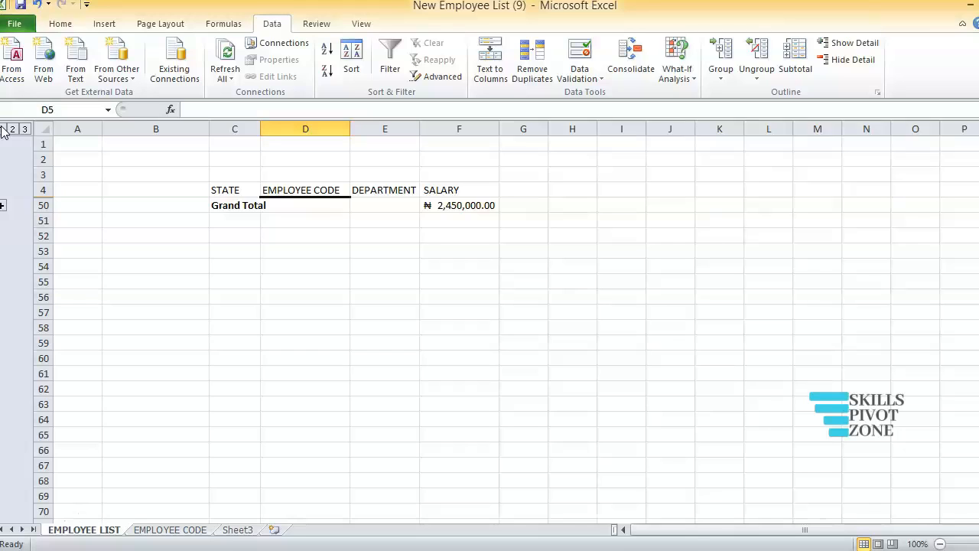
click(12, 130)
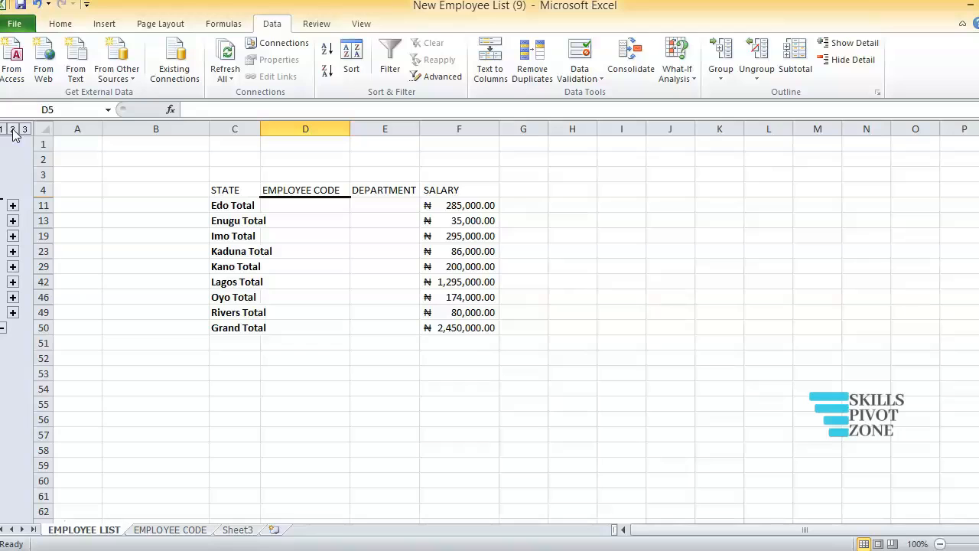
click(24, 129)
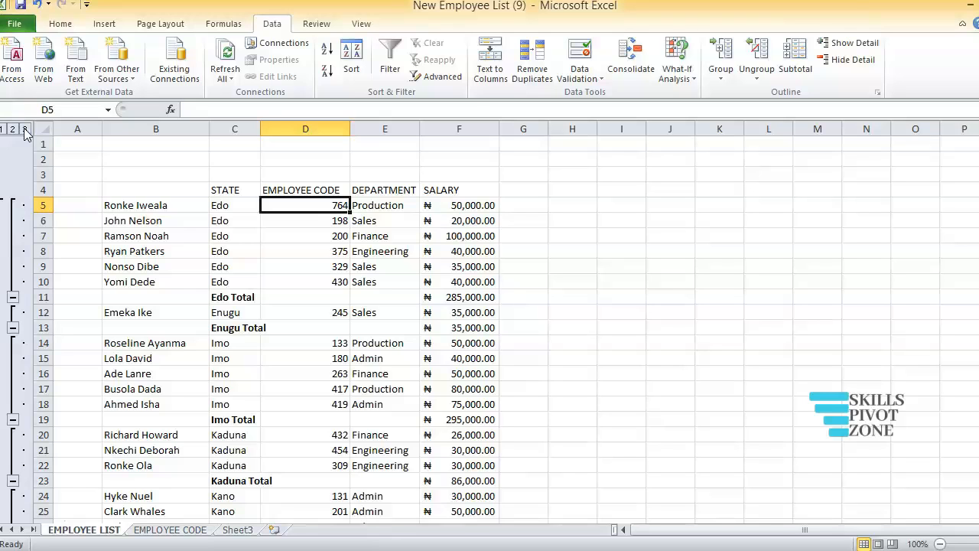
mouse_move(978, 195)
mouse_down()
mouse_move(978, 377)
mouse_move(978, 196)
mouse_up()
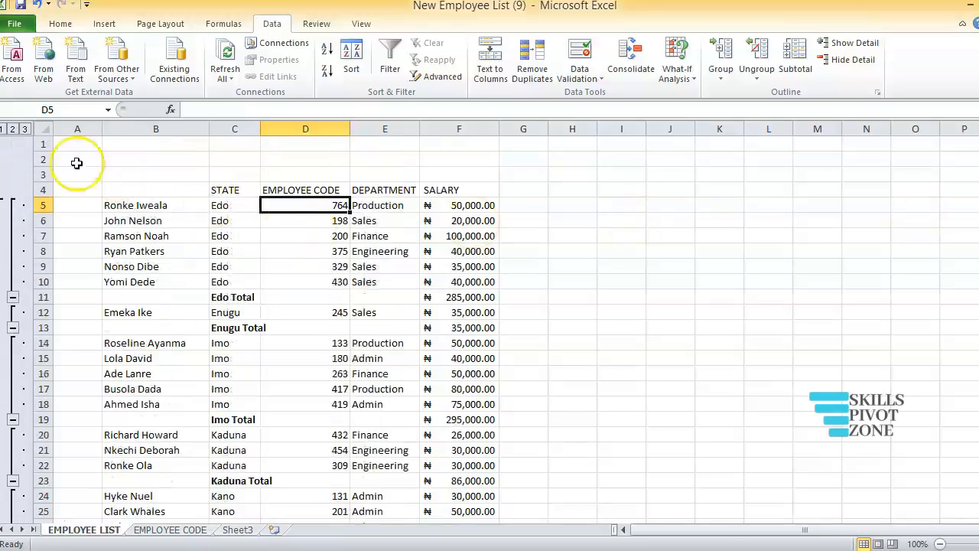
click(25, 129)
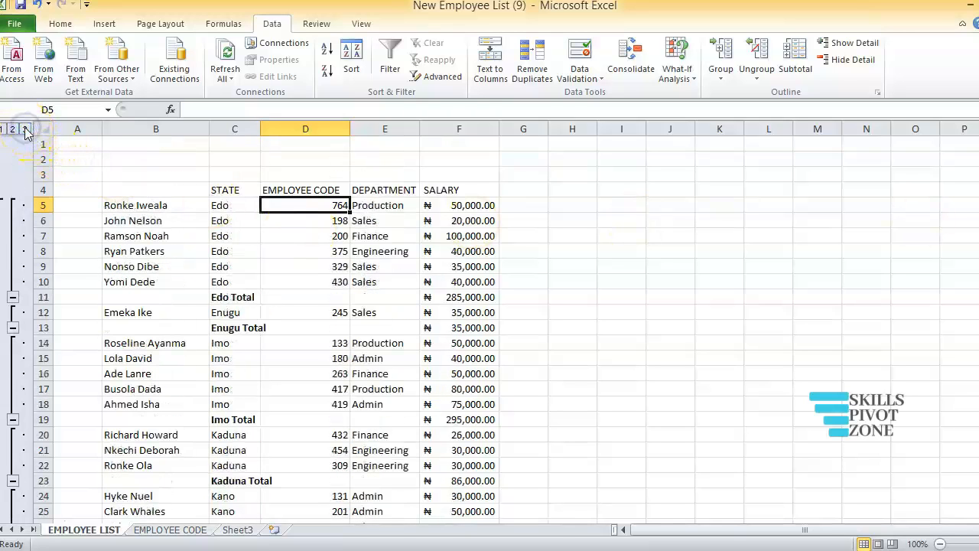
- Try to copy only the level 2 state totals table into Sheet3 at cell B3, widening the SALARY column there
click(12, 129)
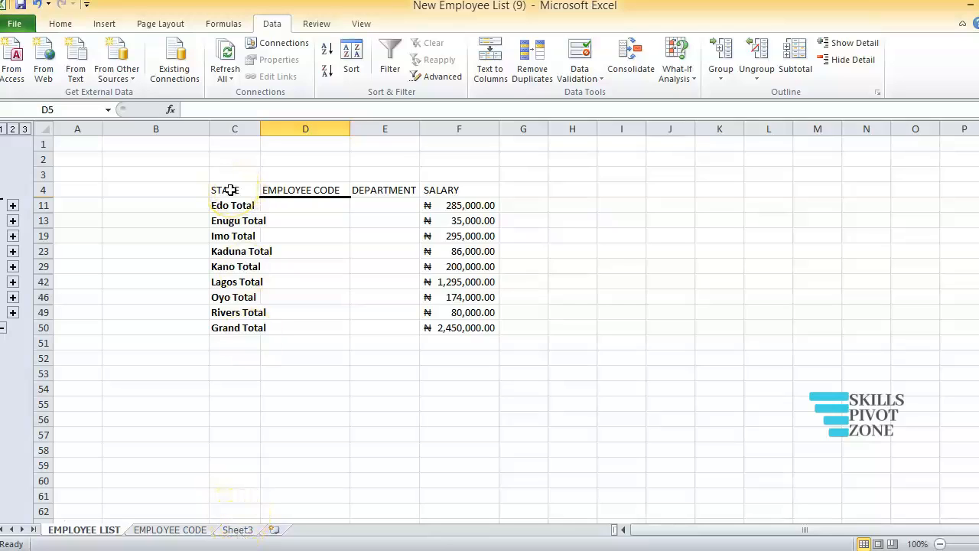
key(ctrl+a)
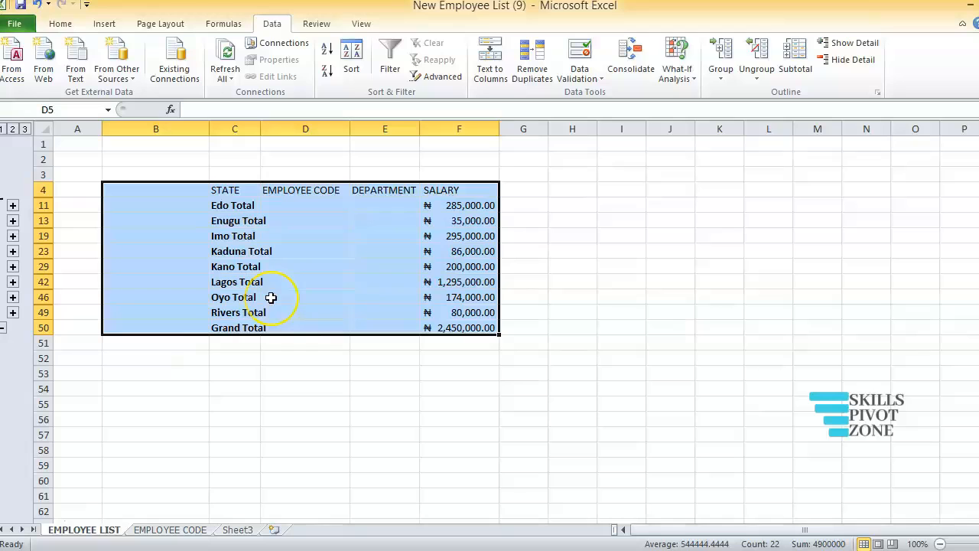
key(ctrl+c)
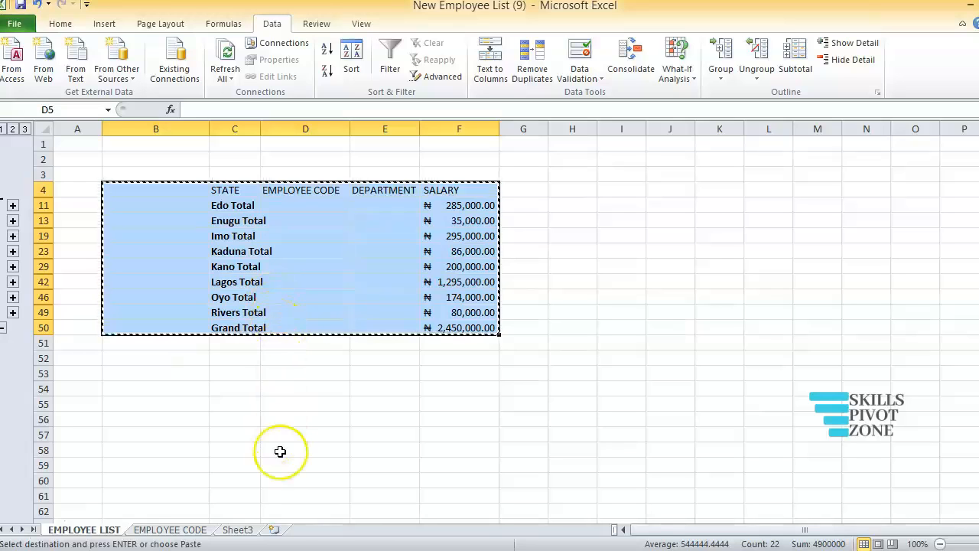
click(236, 530)
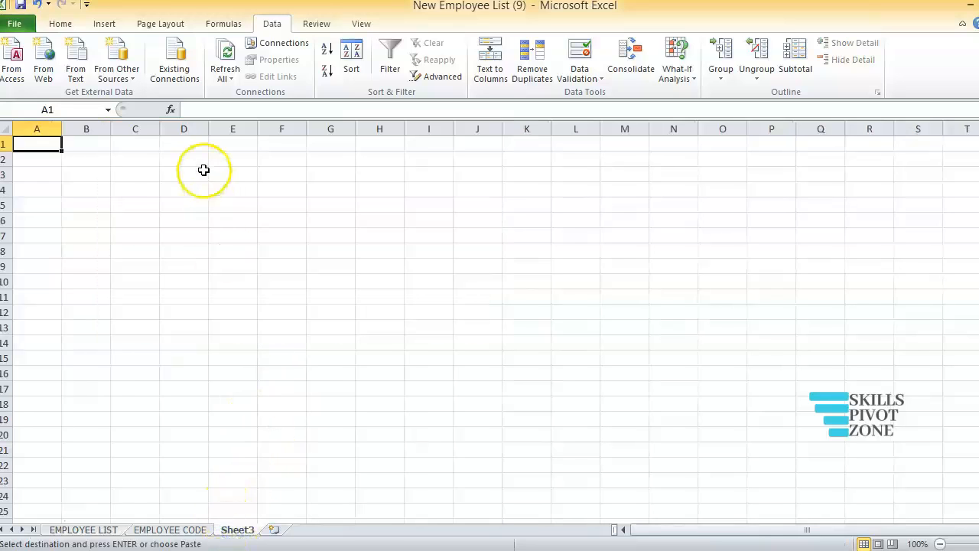
click(87, 171)
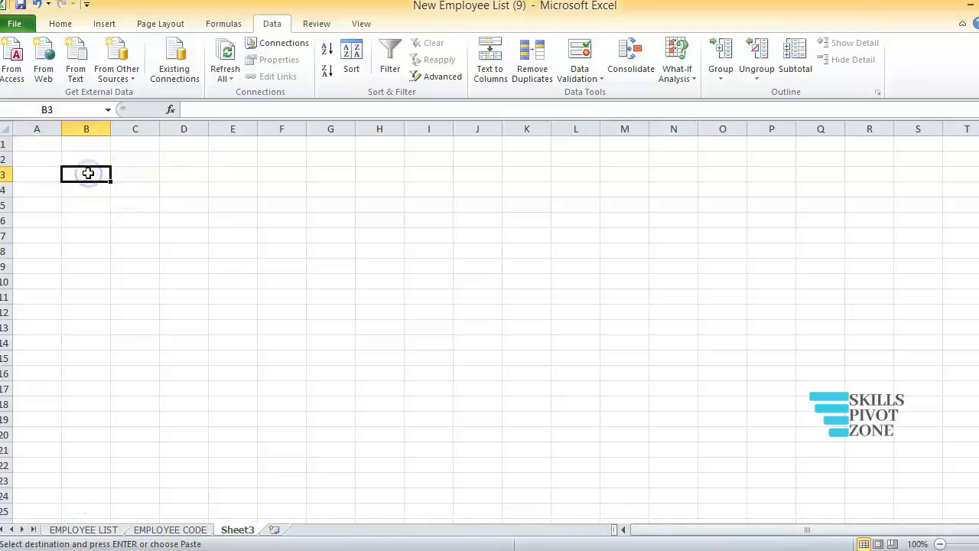
key(ctrl+v)
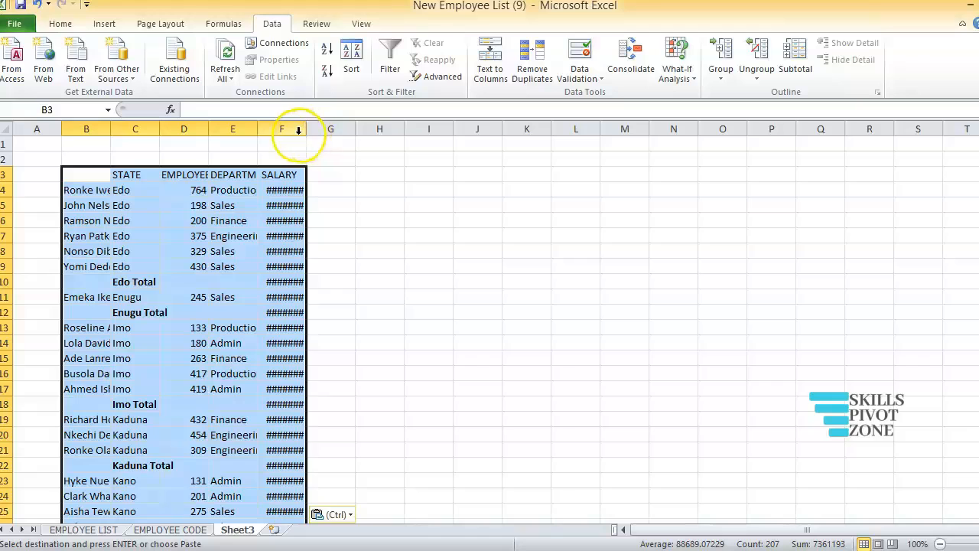
drag(304, 135, 331, 134)
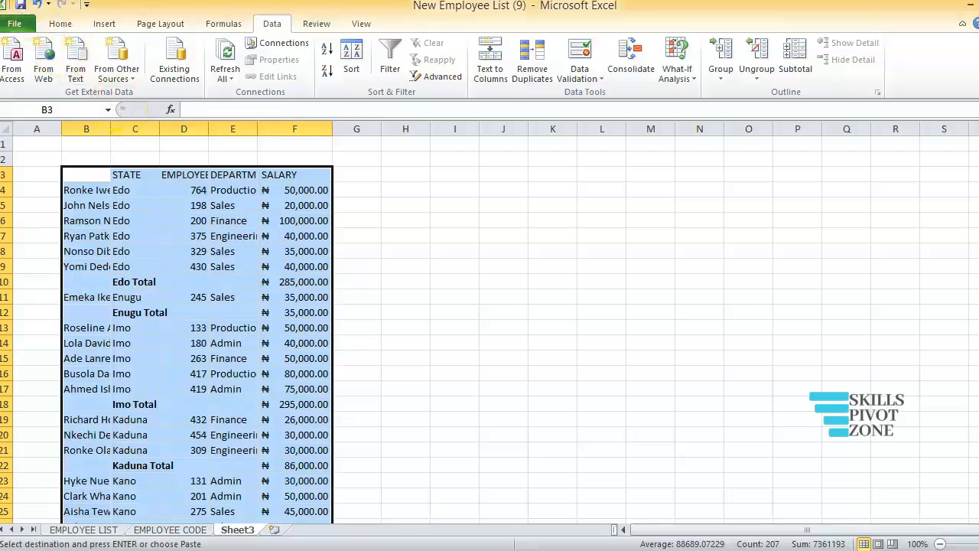
- Undo the column widening, the paste on Sheet3 and the last outline collapse
click(37, 4)
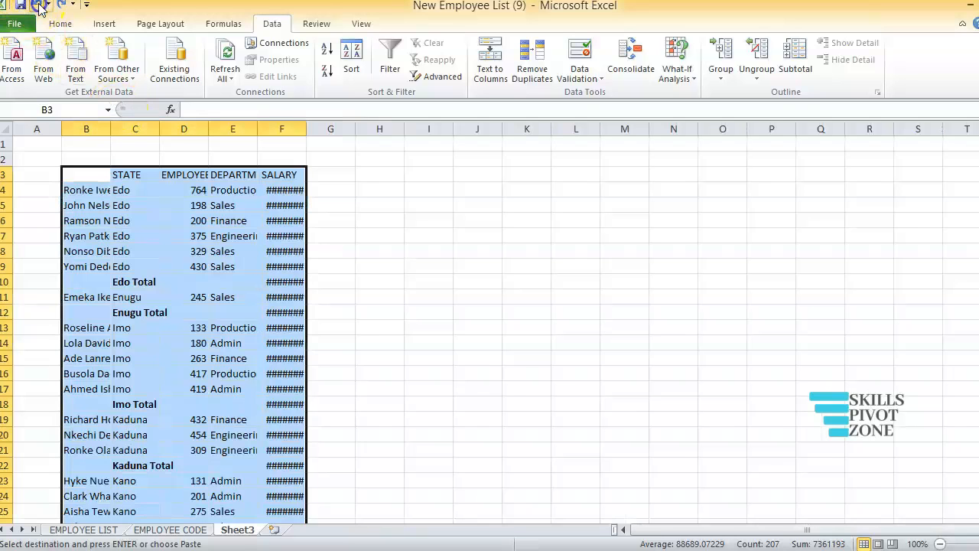
click(36, 4)
click(37, 5)
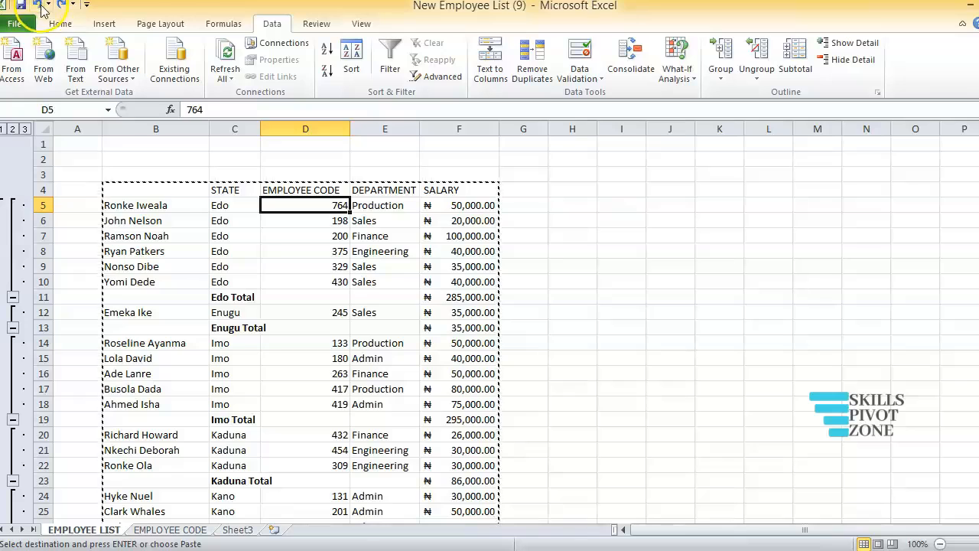
- Collapse the employee list to outline level 2 and select only the visible cells of the state totals table, C4:F51
click(13, 129)
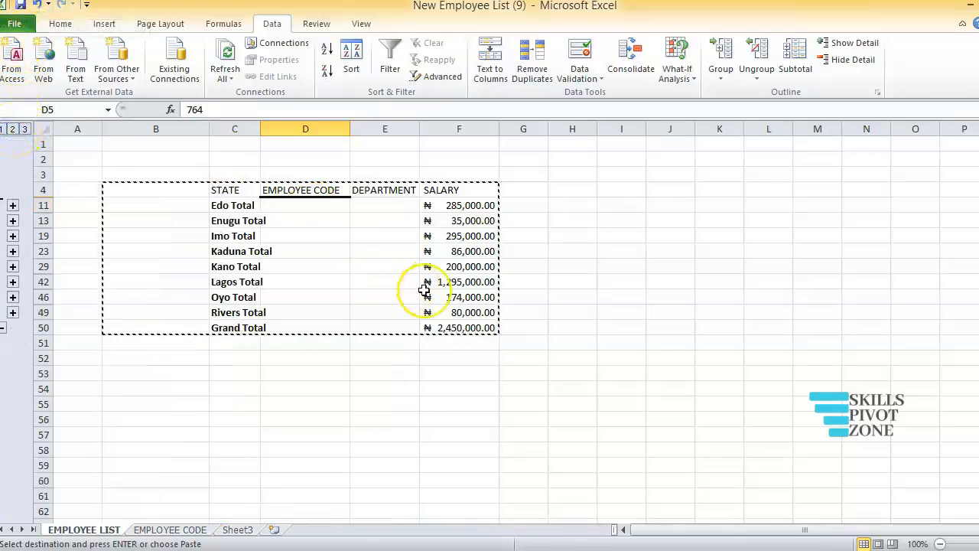
double_click(565, 329)
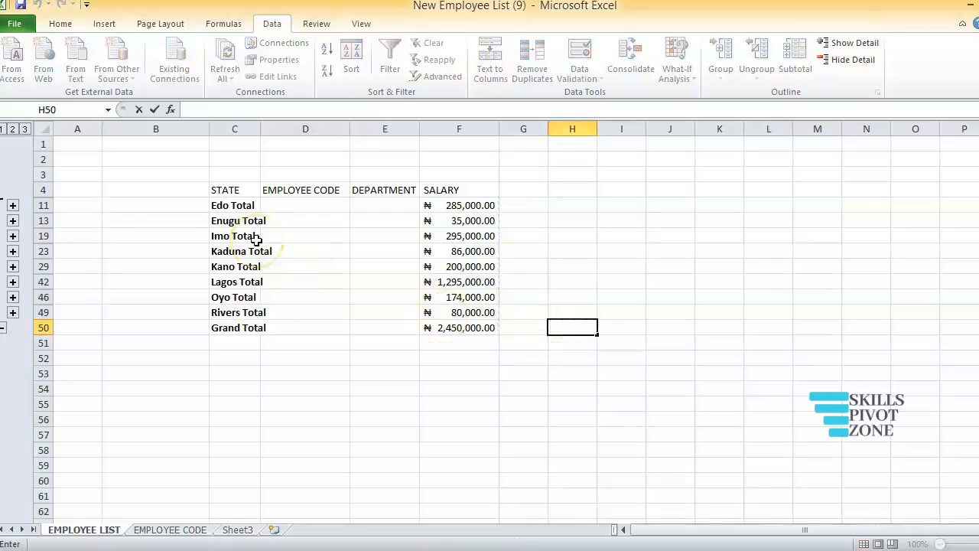
click(60, 24)
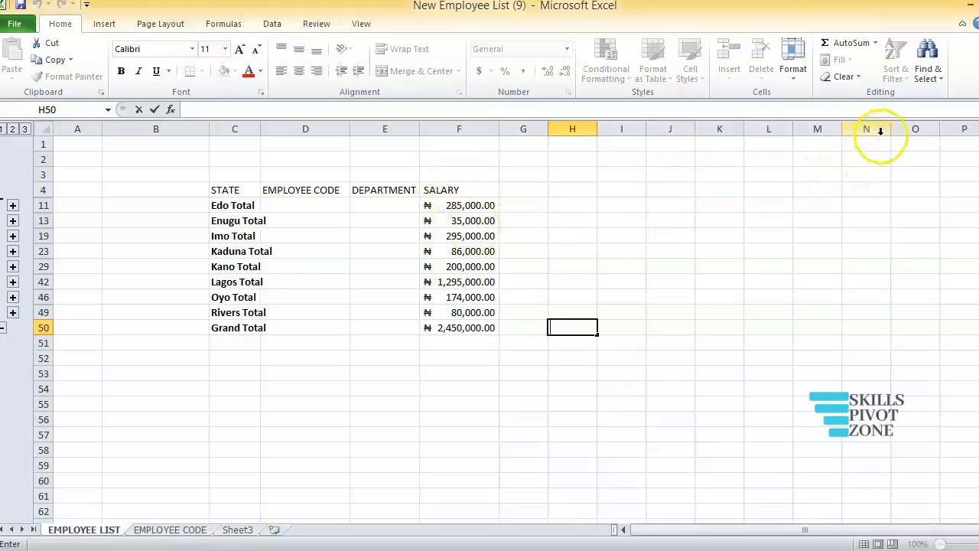
drag(222, 191, 436, 337)
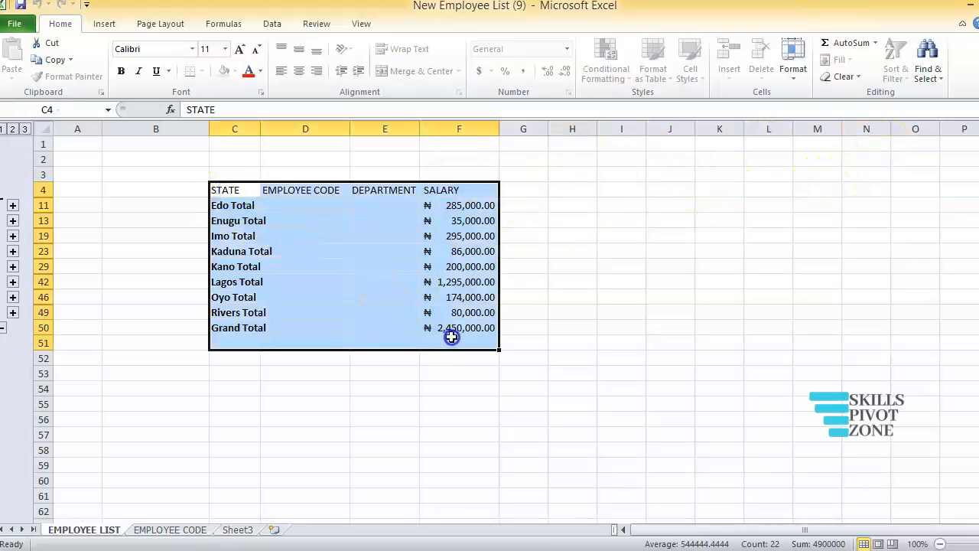
click(940, 80)
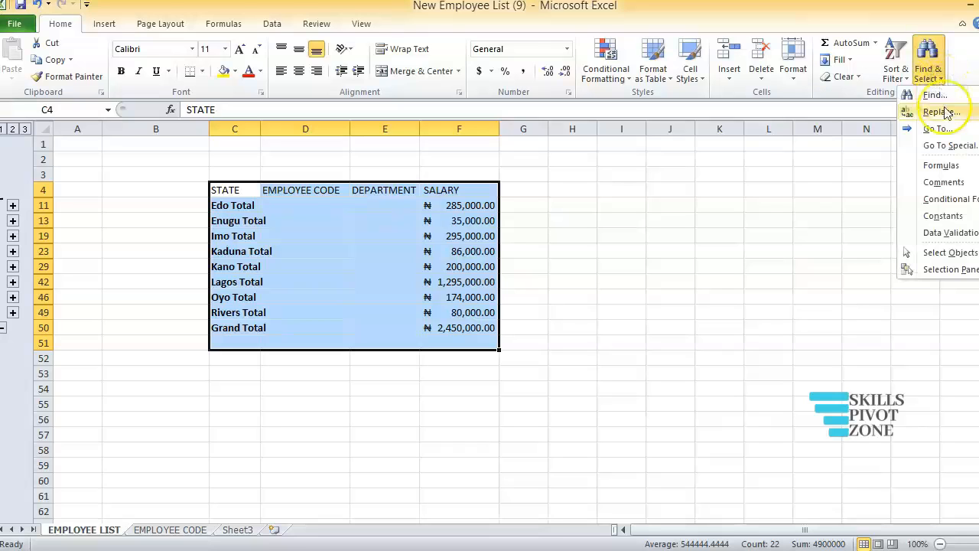
click(949, 145)
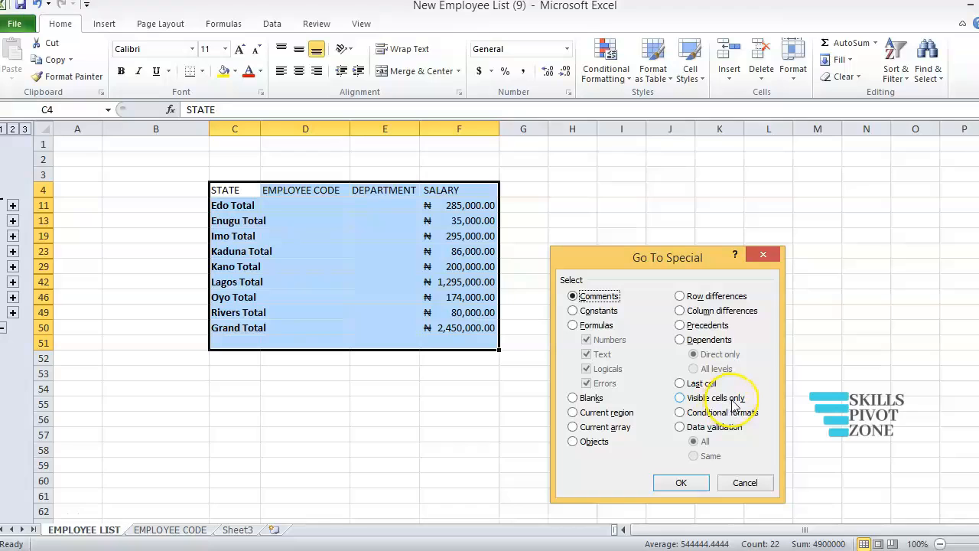
click(680, 398)
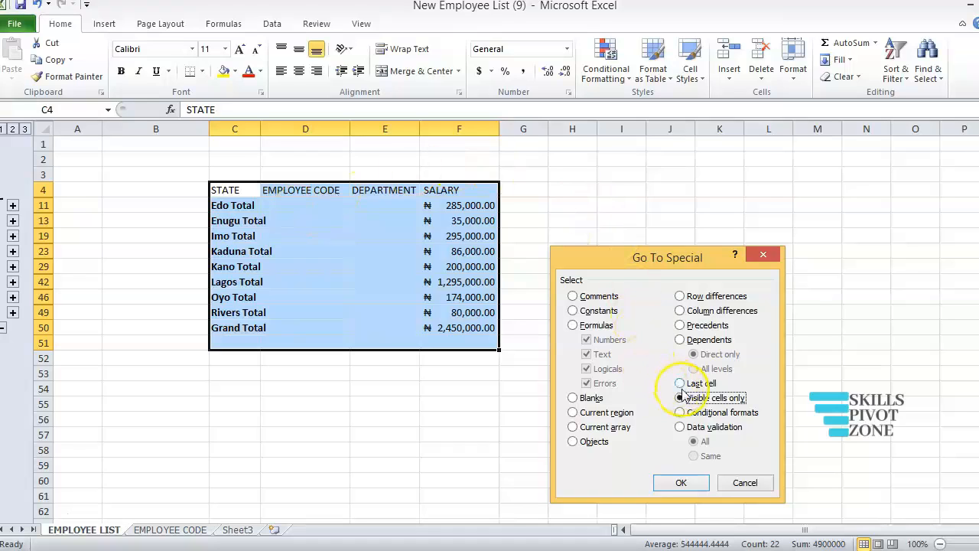
click(690, 489)
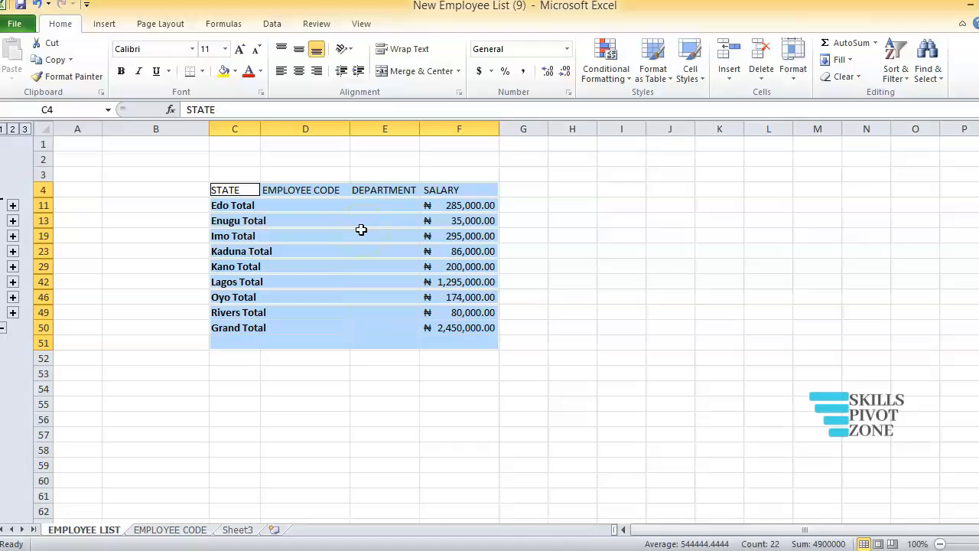
- Copy the selected visible totals into Sheet3 at cell B3 and widen the SALARY column there to fit the amounts
key(ctrl+c)
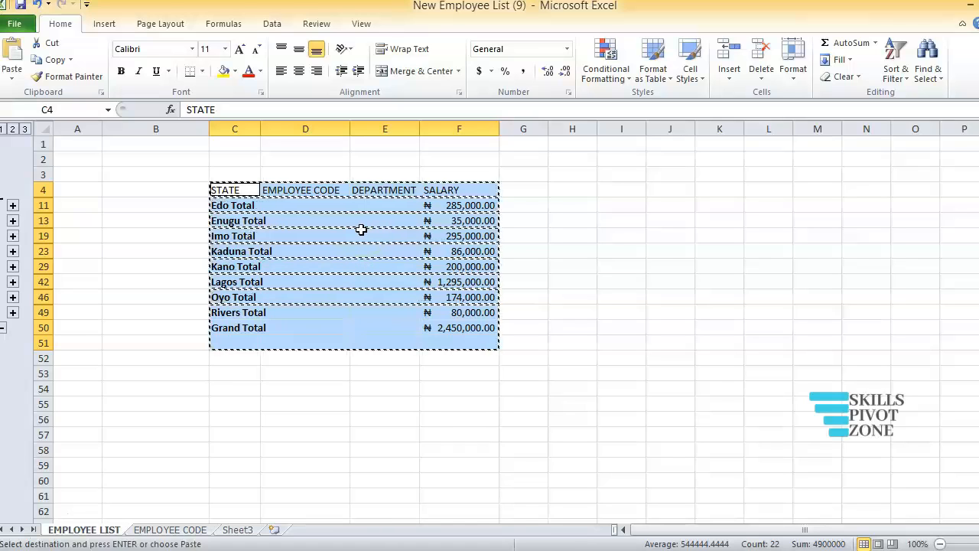
click(239, 530)
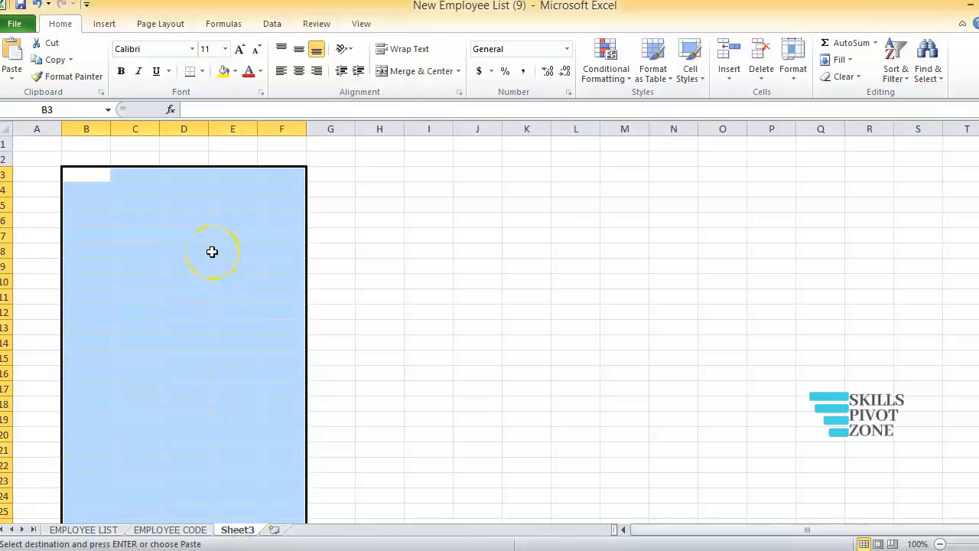
key(ctrl+v)
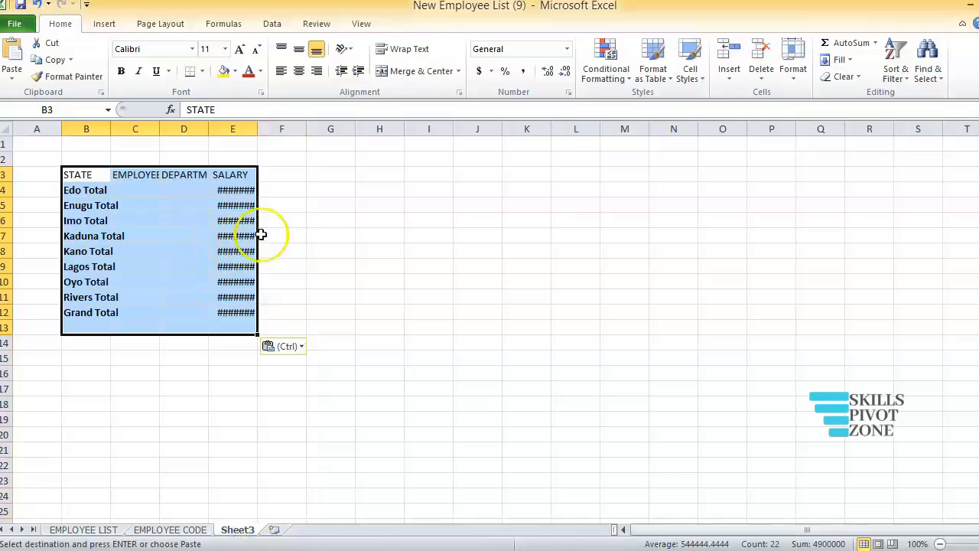
click(329, 233)
drag(258, 124, 290, 139)
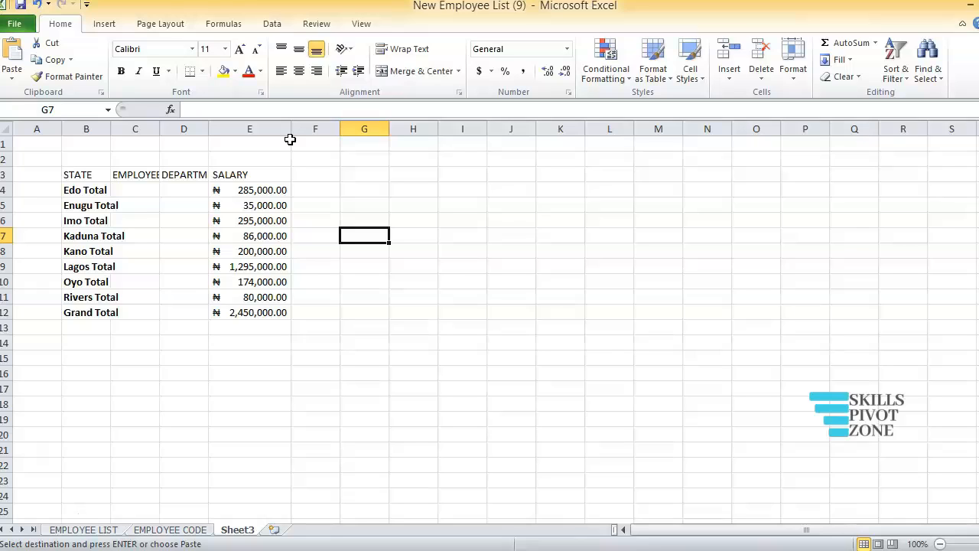
- Examine the employee rows behind the Edo, Enugu and Imo totals on EMPLOYEE LIST, leaving only the Imo group expanded
click(97, 520)
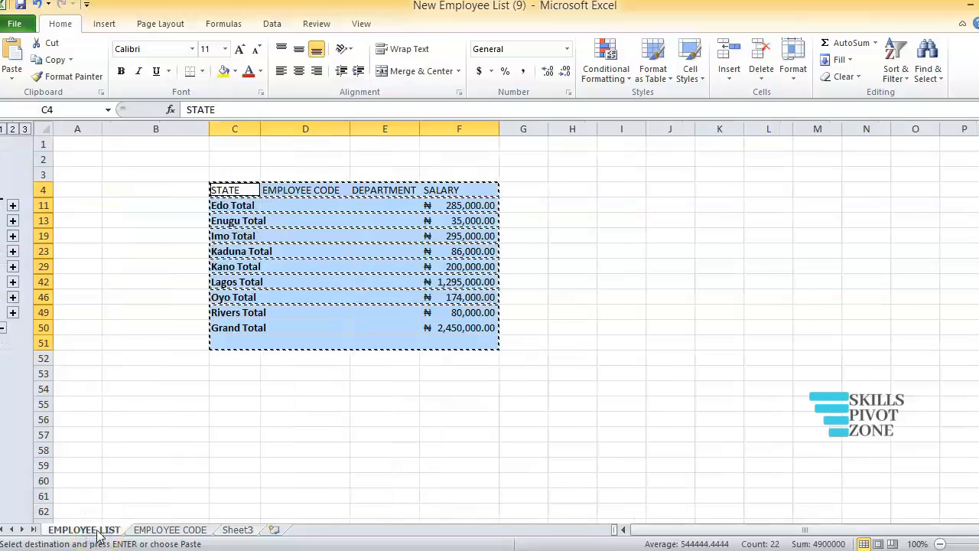
double_click(579, 297)
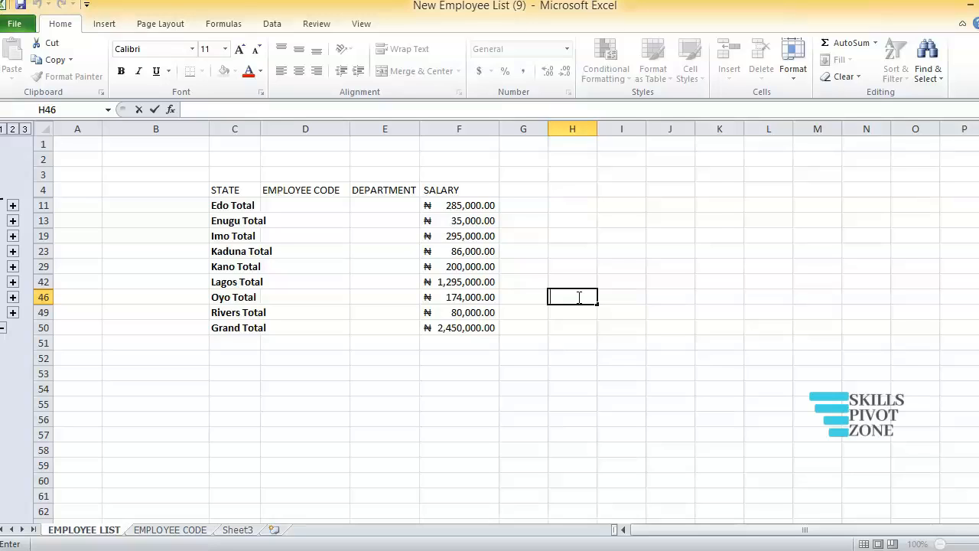
click(11, 129)
click(217, 280)
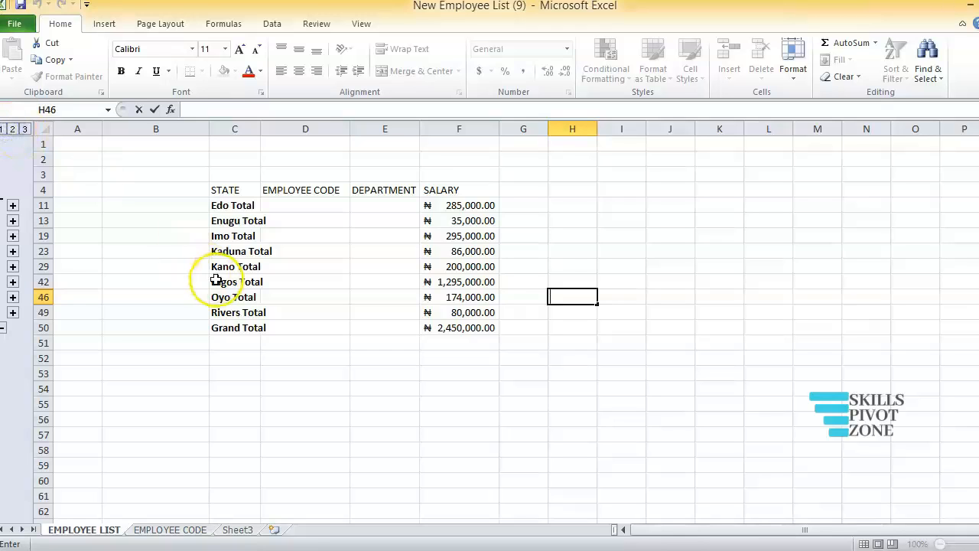
click(176, 270)
click(12, 129)
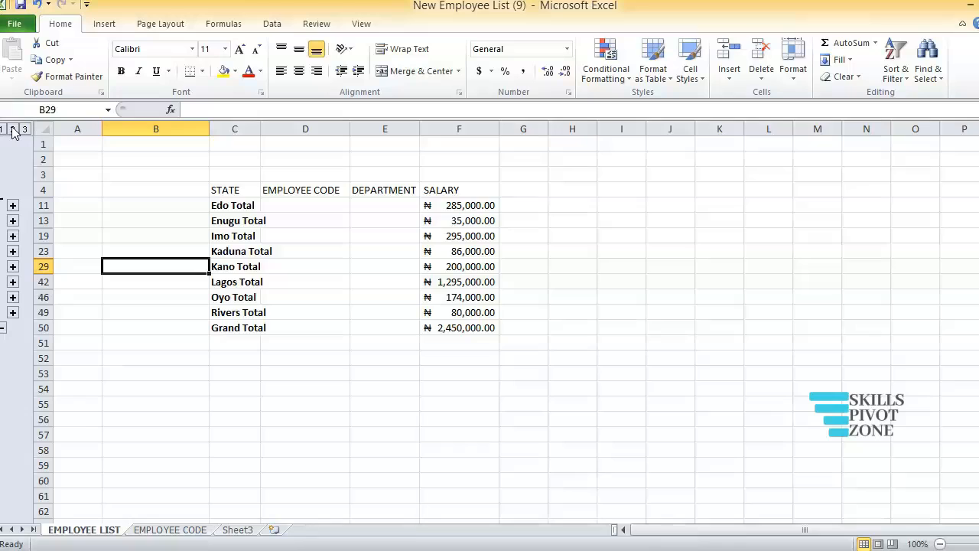
click(12, 205)
click(13, 206)
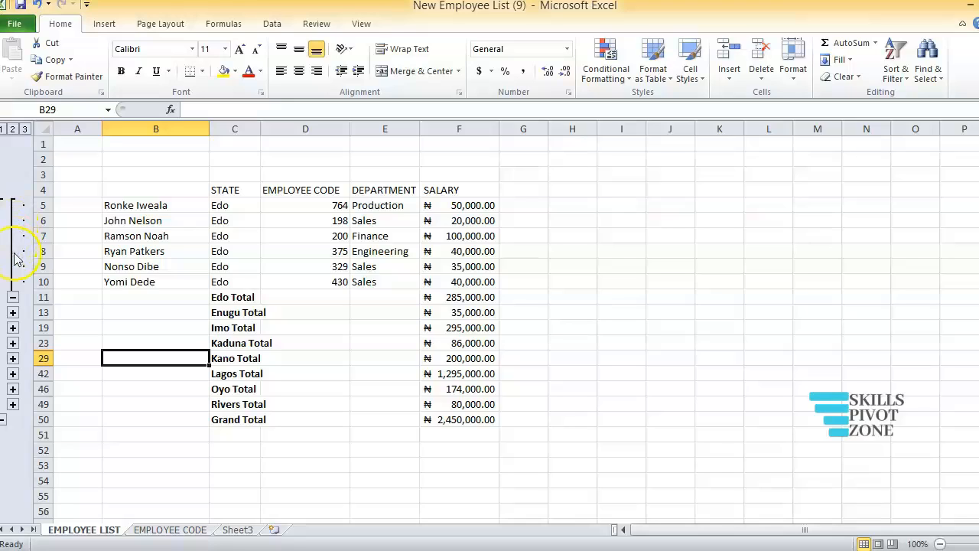
click(12, 198)
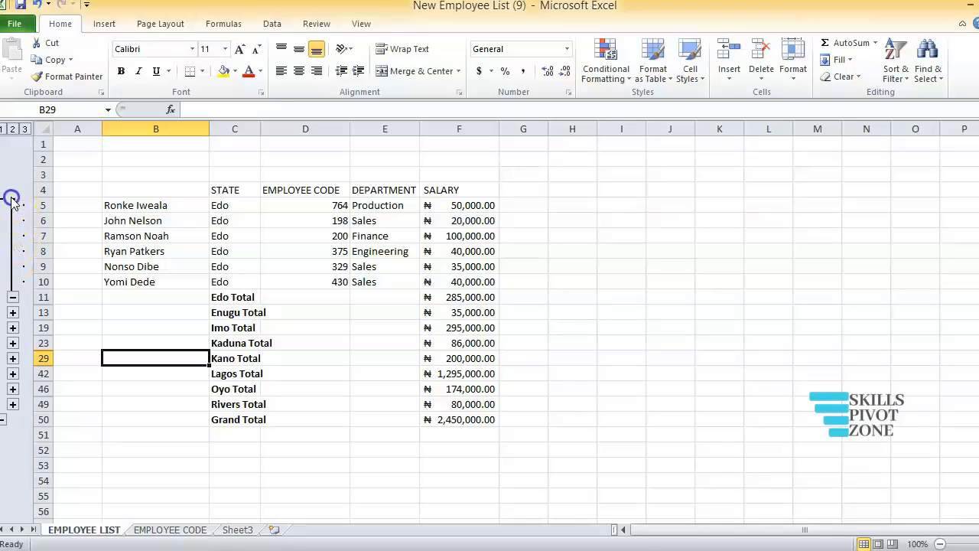
click(12, 297)
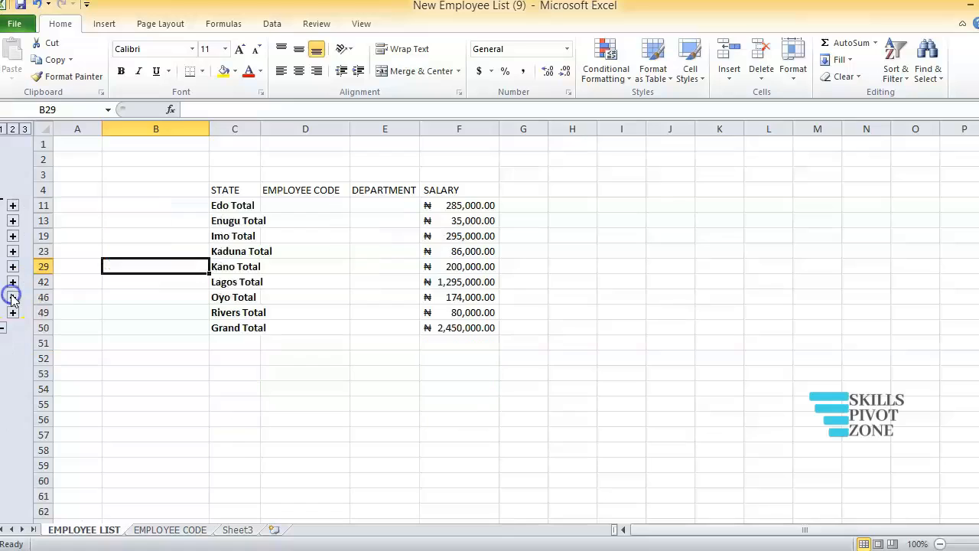
click(12, 221)
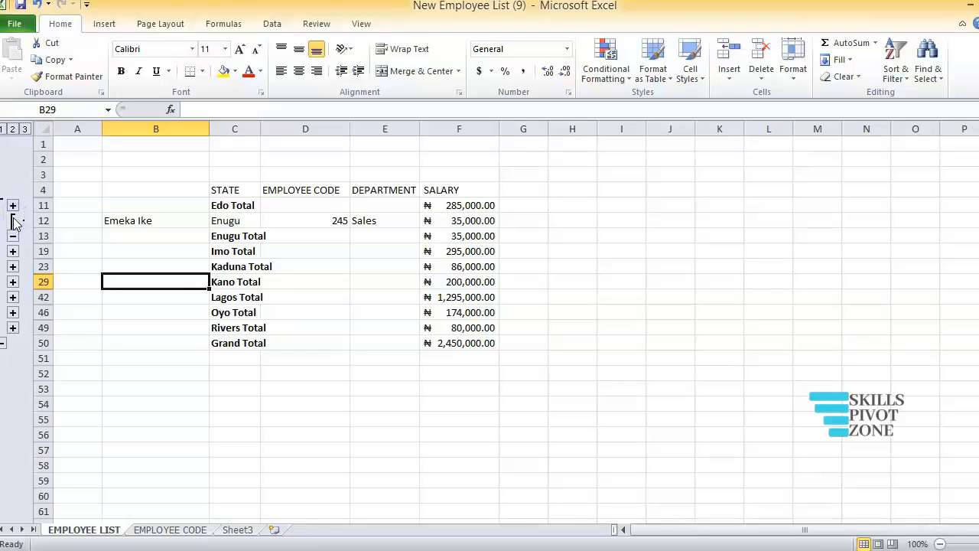
click(13, 237)
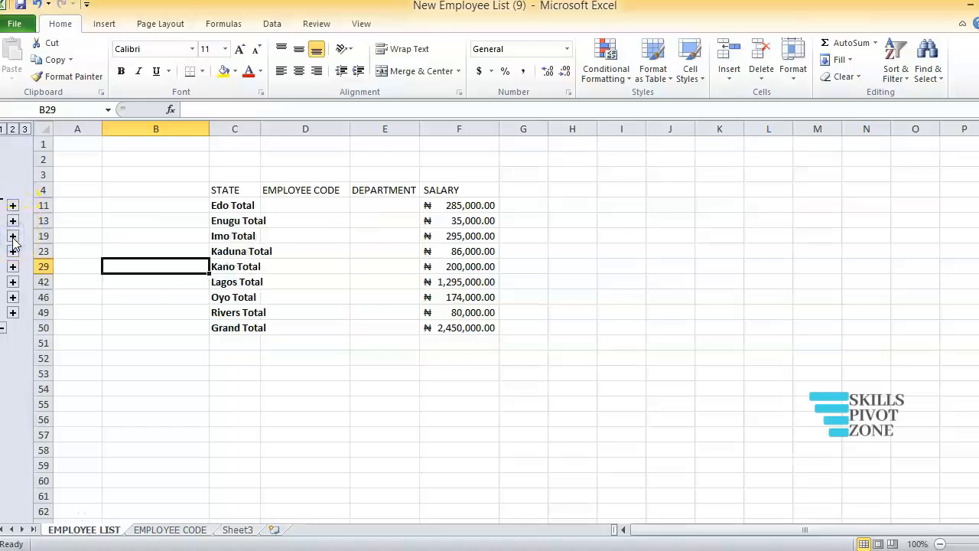
click(12, 237)
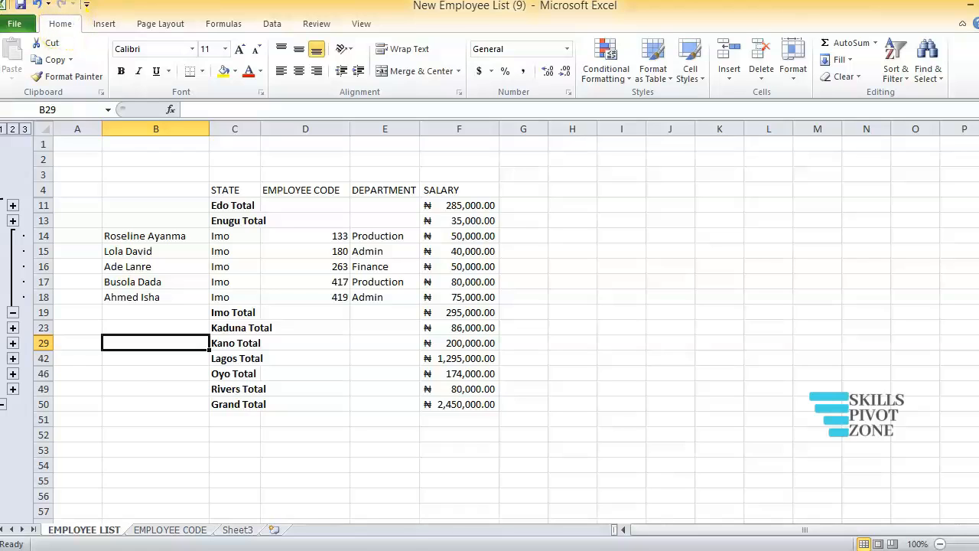
- Remove all subtotals from the employee list
click(272, 23)
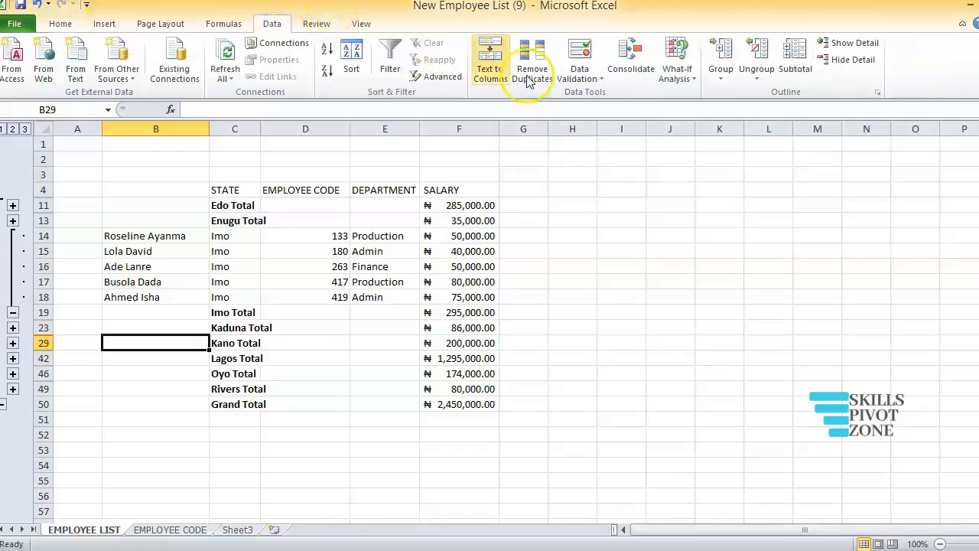
click(796, 70)
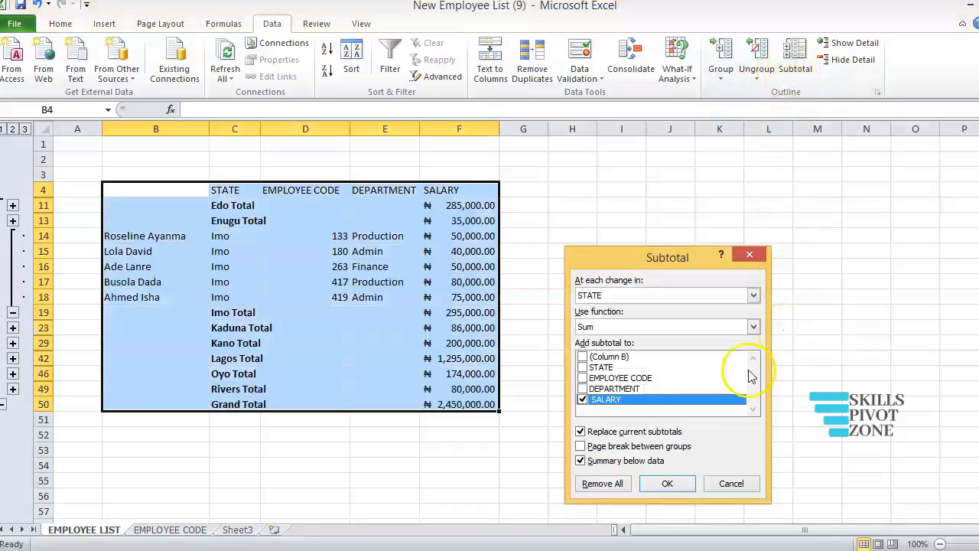
click(602, 482)
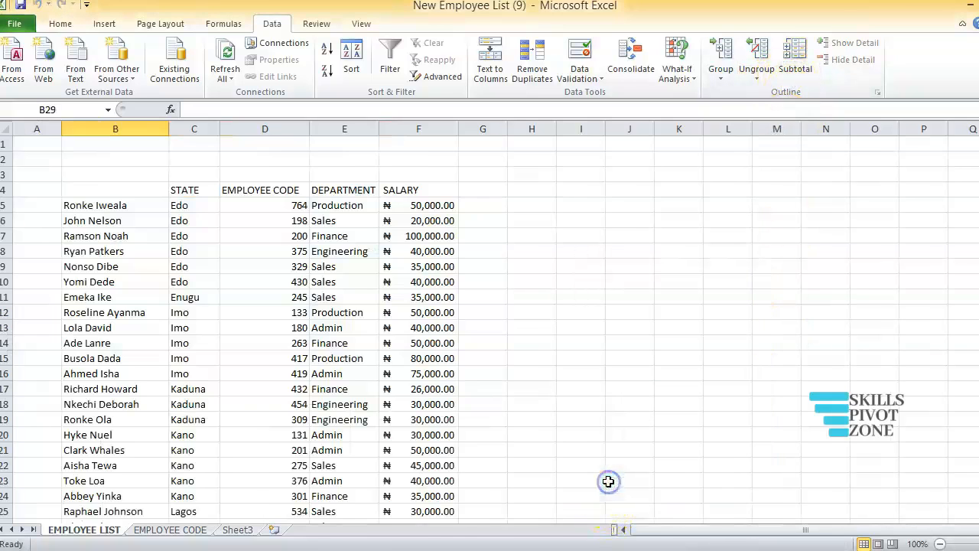
click(617, 344)
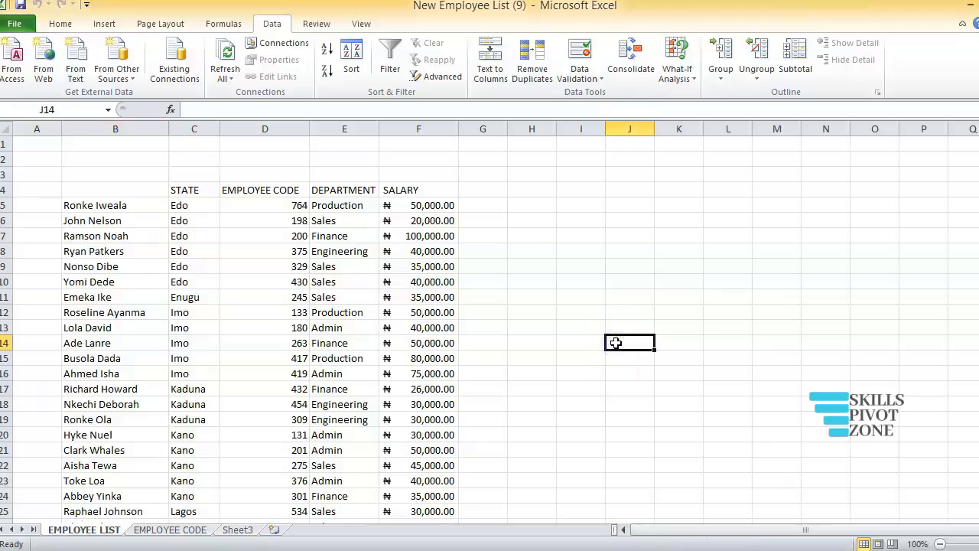